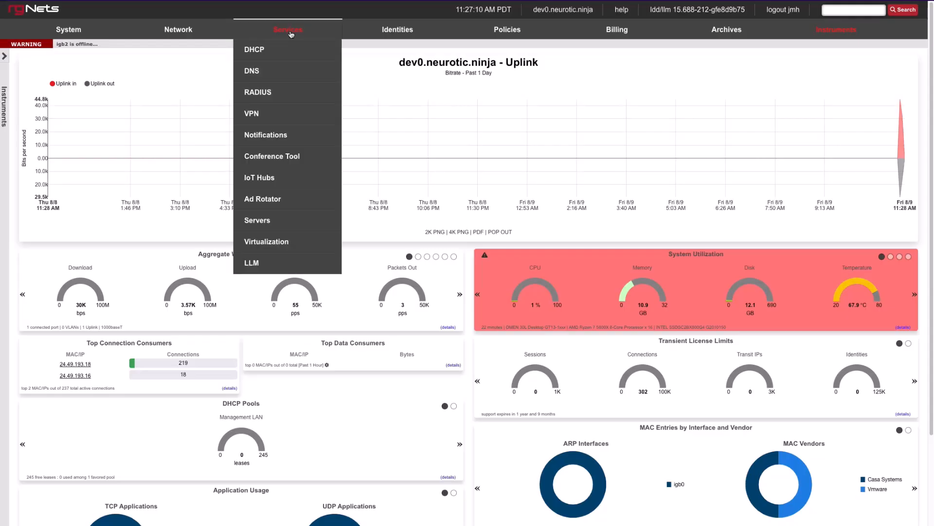
Create an LLM worker named Local Ollama that uses the Ollama adapter and runs locally
left_click(272, 262)
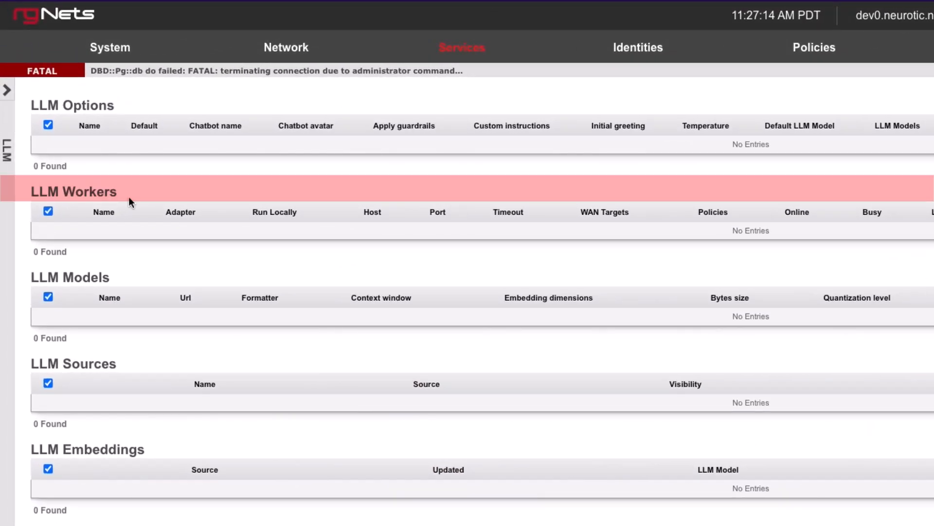
left_click(859, 192)
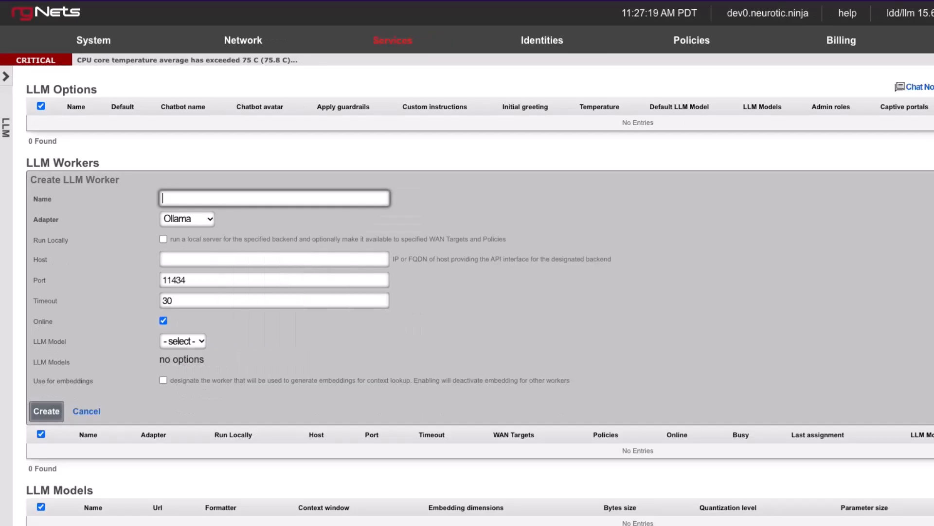
type("Local Ollama")
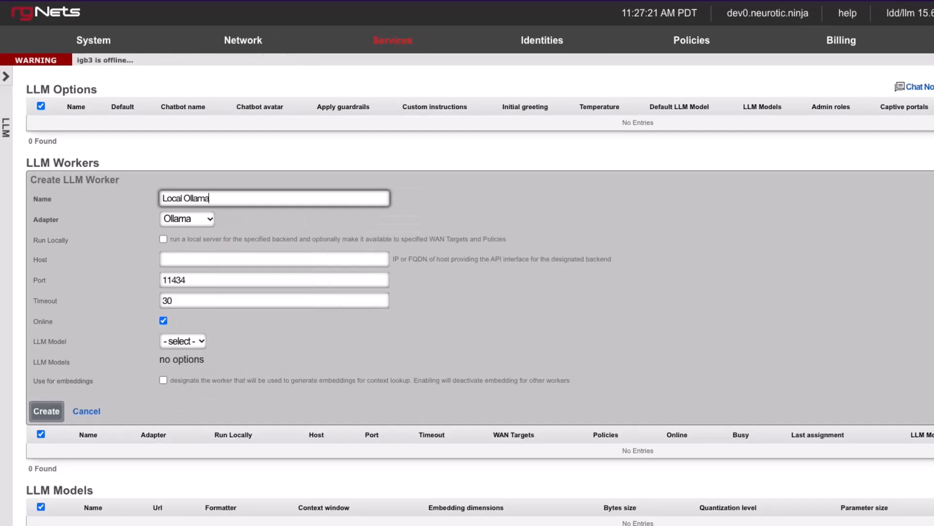
left_click(162, 239)
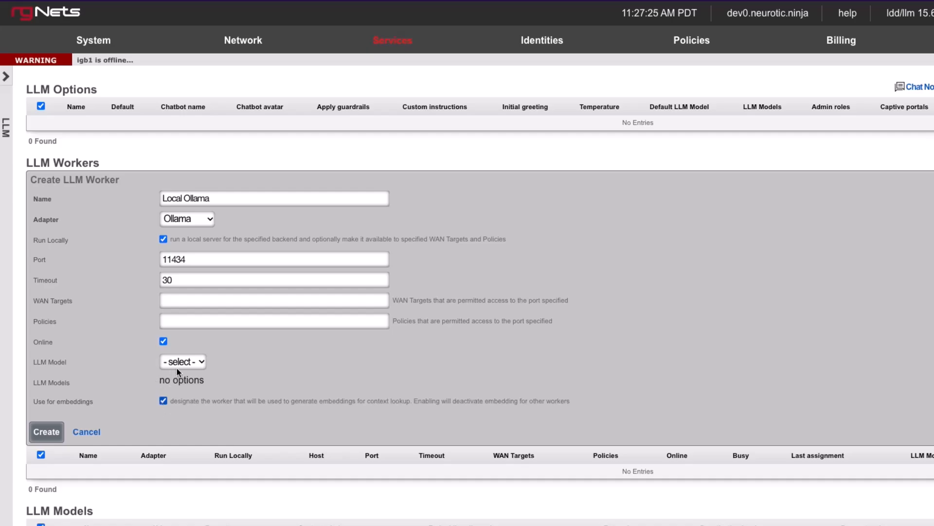
left_click(46, 432)
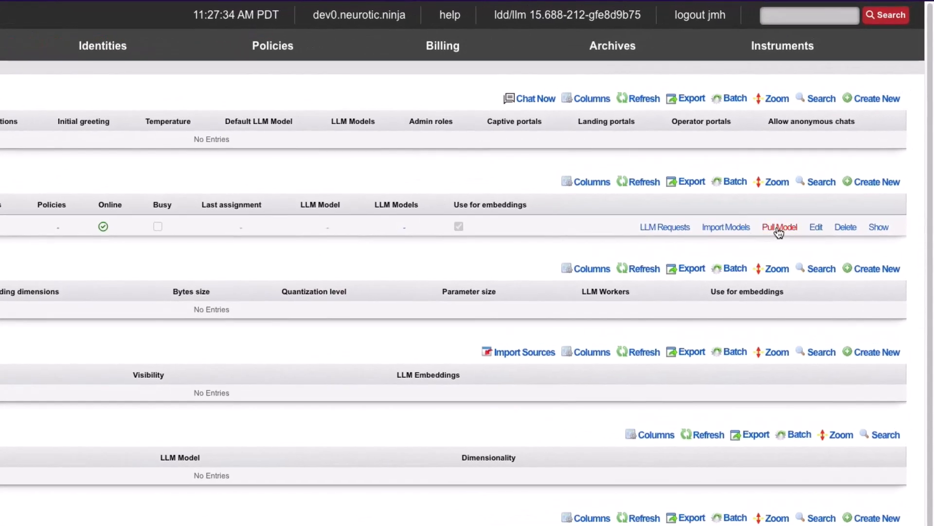
Pull the llama3:latest model onto the Local Ollama worker
left_click(779, 228)
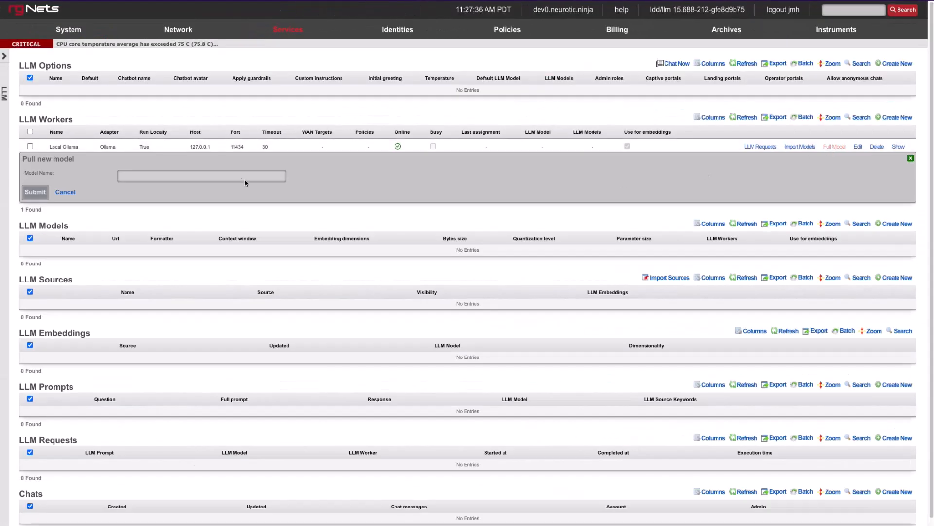
left_click(239, 174)
type("l")
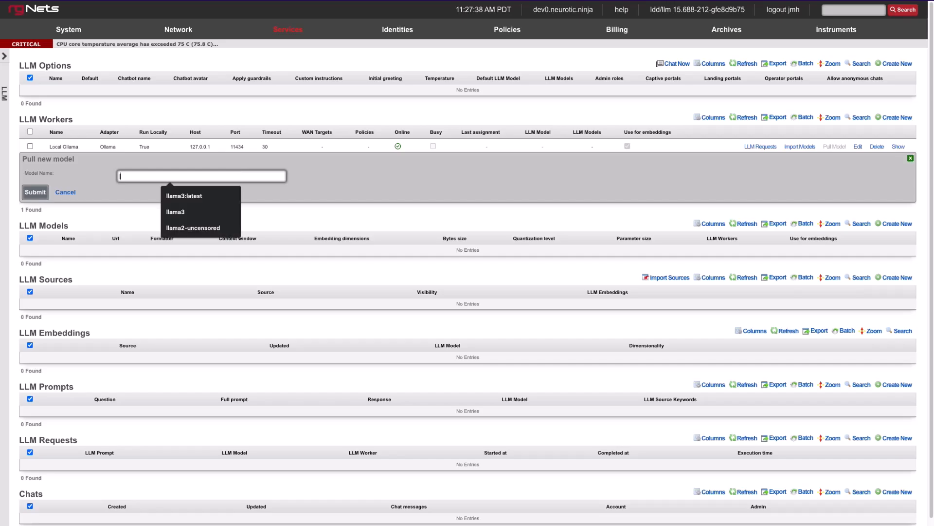
left_click(217, 195)
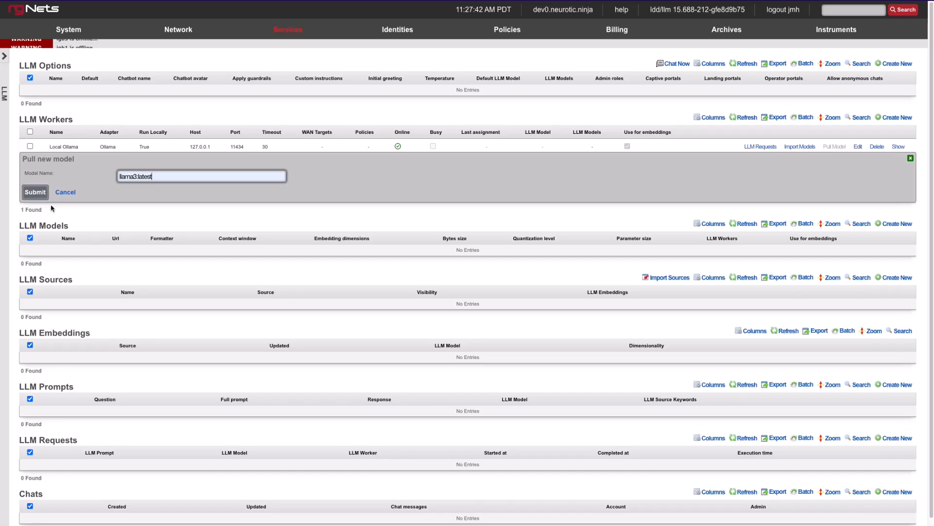
left_click(43, 193)
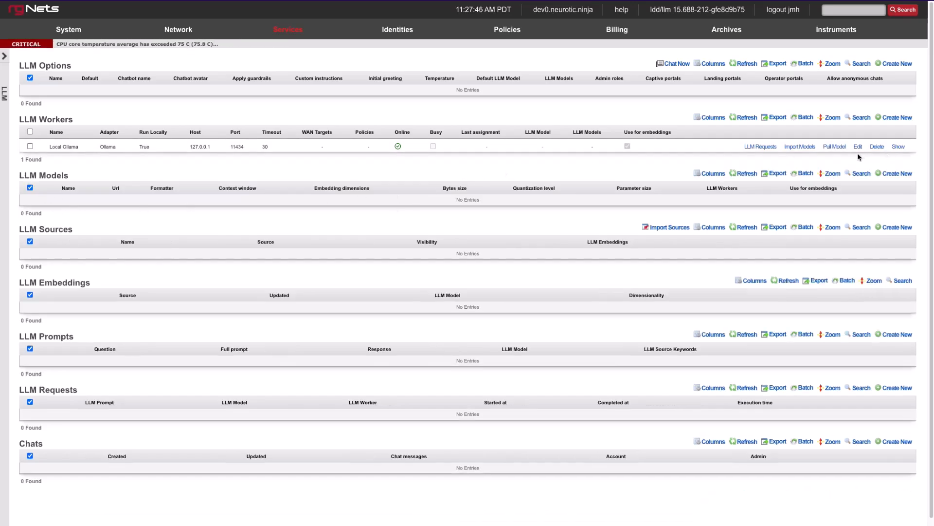
Pull the nomic-embed-text:latest model onto the Local Ollama worker
left_click(834, 146)
left_click(164, 178)
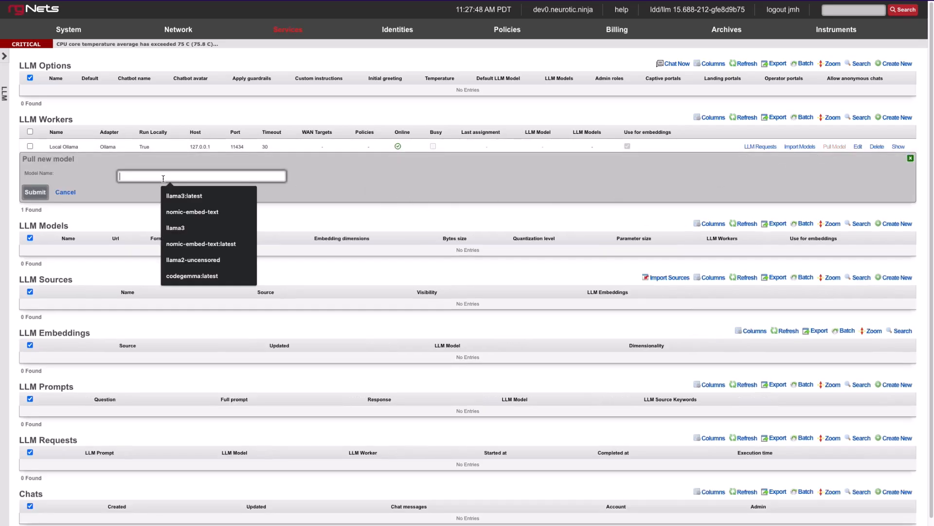
type("nom")
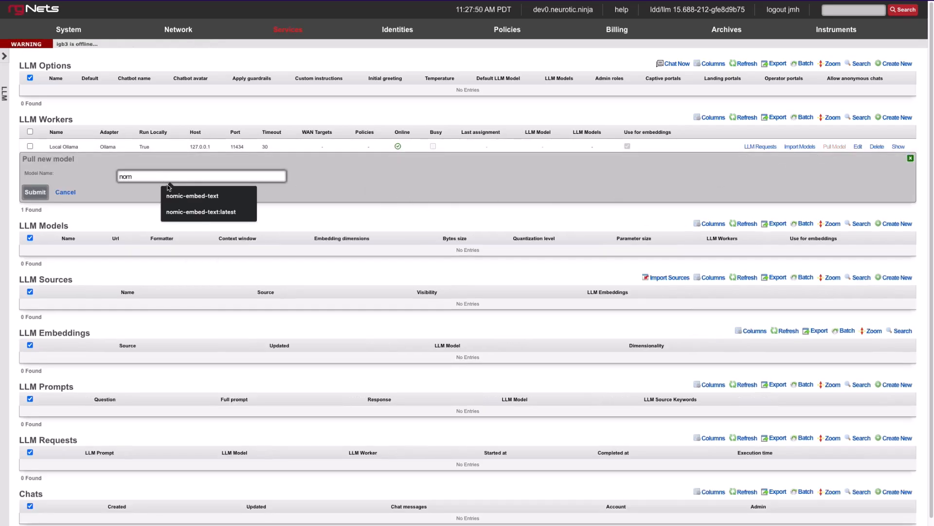
left_click(189, 212)
left_click(43, 192)
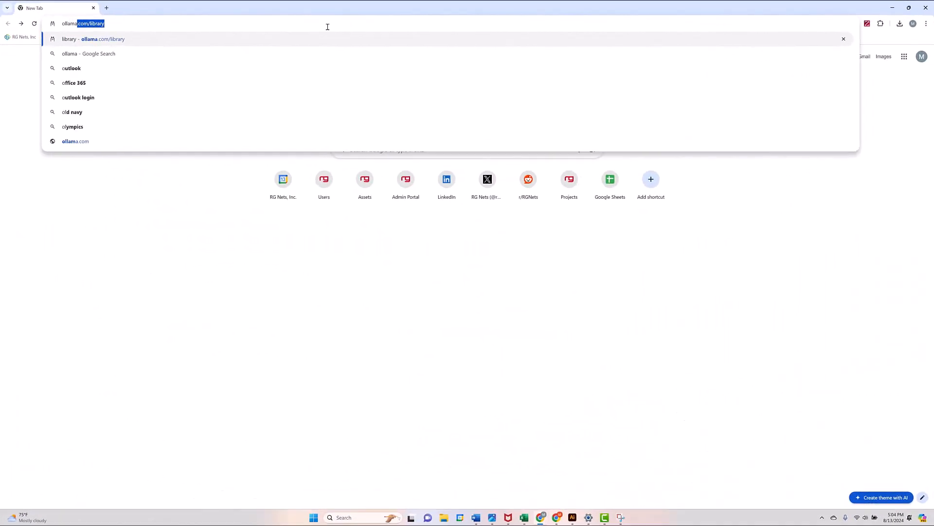
Switch to the Chrome browser and look through the available models at ollama.com/library
type(".com/libr")
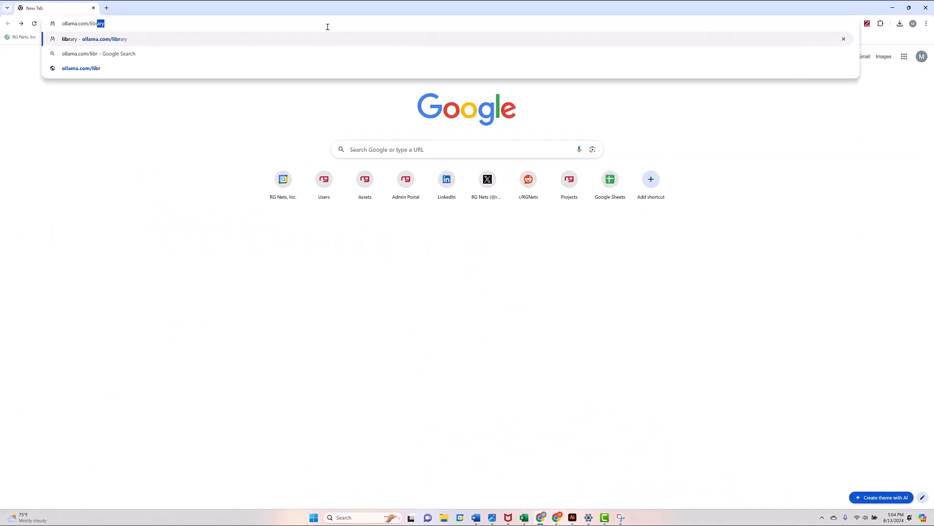
key("Return")
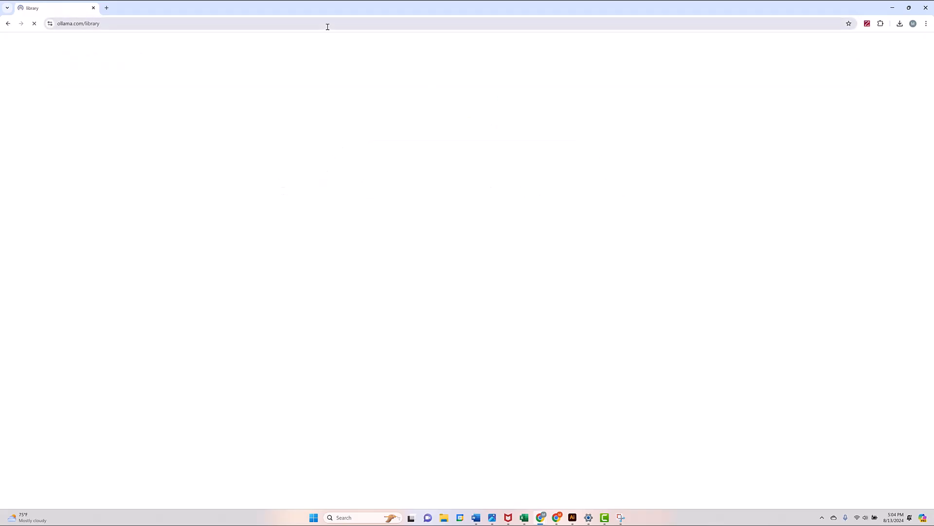
scroll(932, 58, "down", 5)
scroll(932, 59, "down", 15)
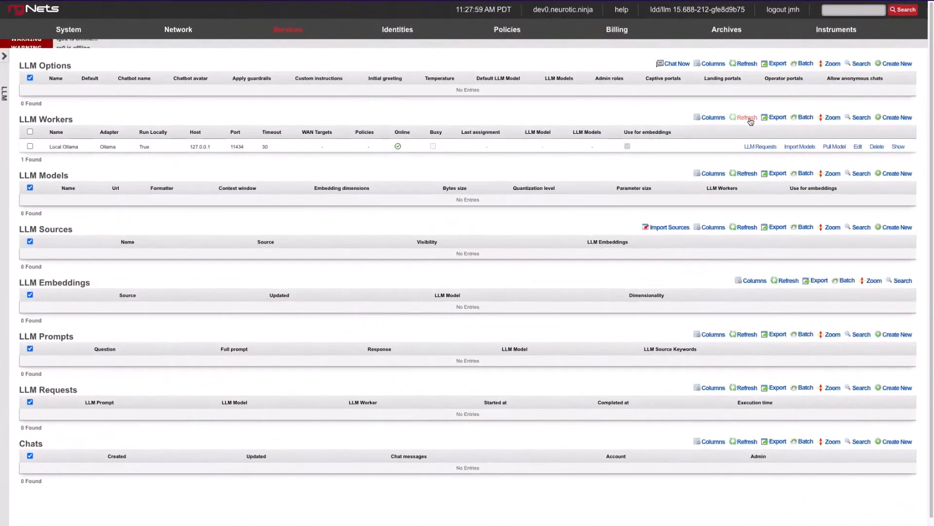
Import the Local Ollama worker's pulled models, and check the Use for embeddings setting of nomic-embed-text:latest without changing it
left_click(800, 147)
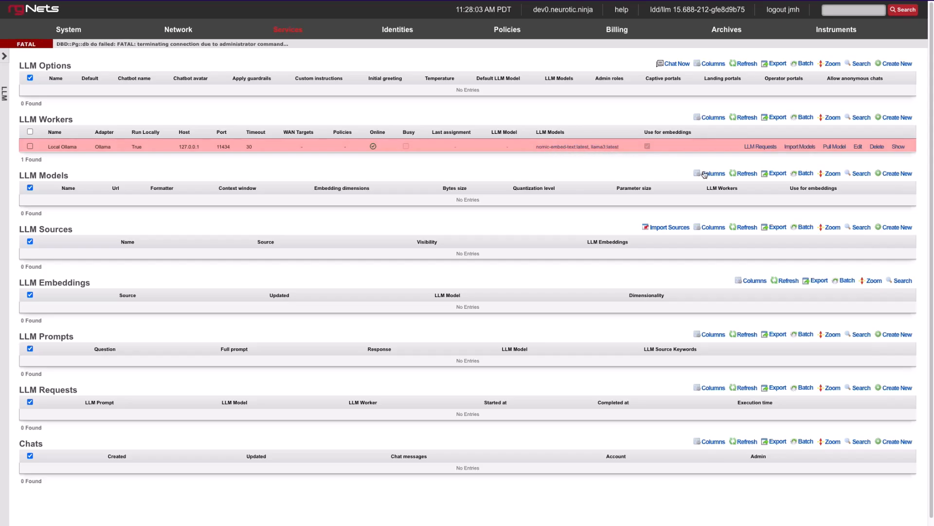
left_click(746, 174)
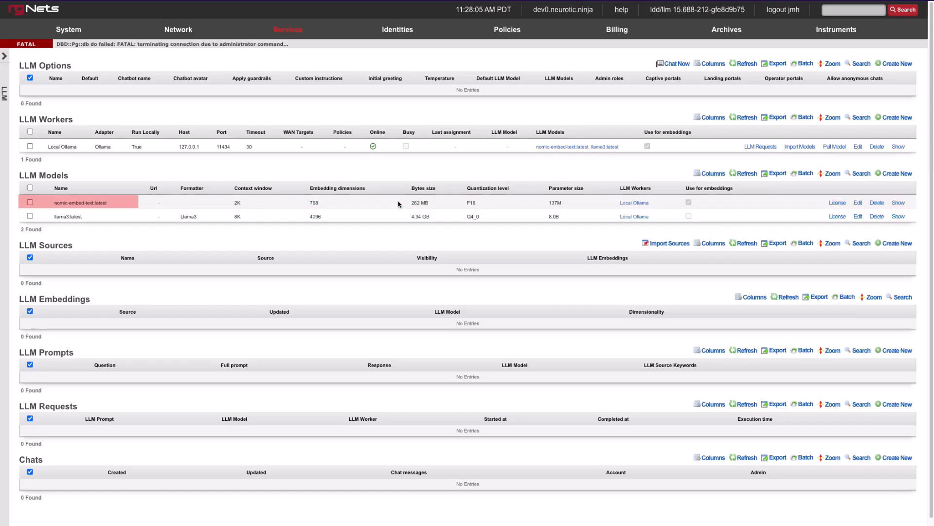
left_click(858, 202)
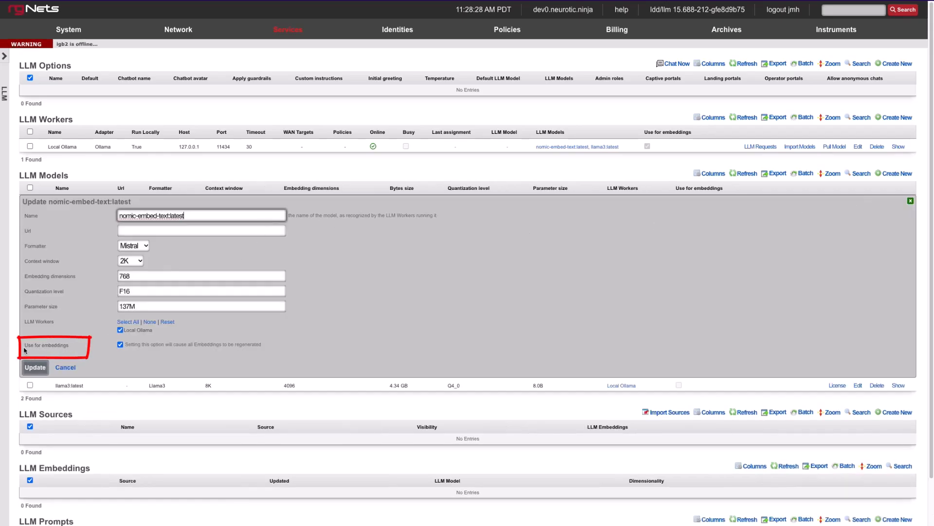
left_click(65, 367)
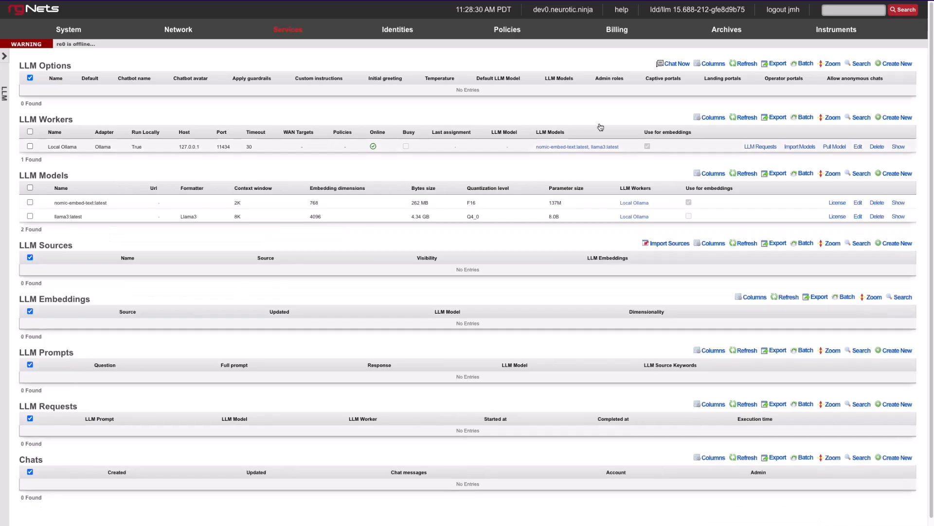
Set the Local Ollama worker's LLM Model to llama3:latest and save the update
left_click(858, 146)
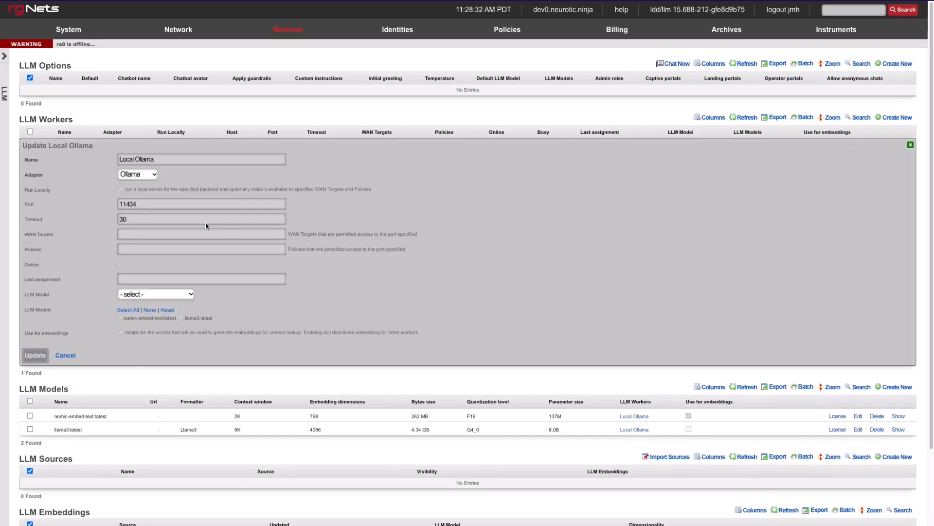
left_click(173, 293)
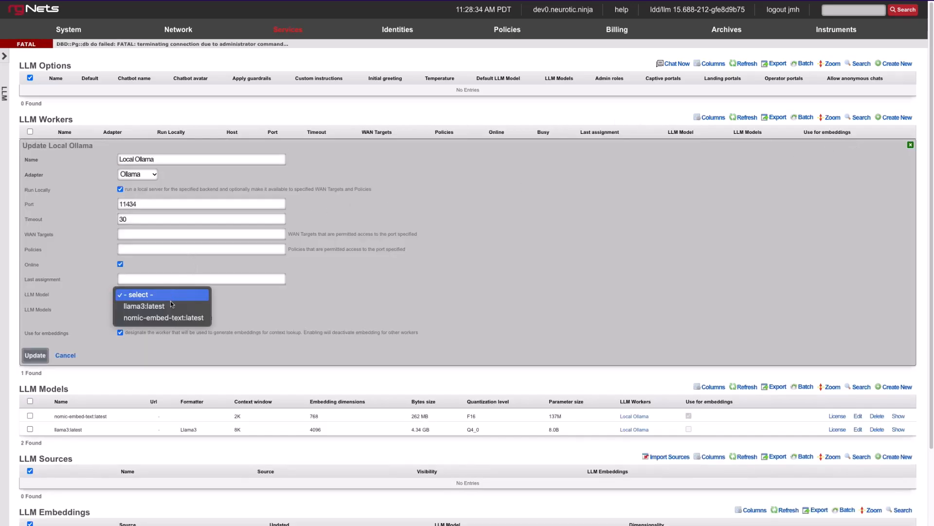
left_click(141, 305)
left_click(35, 355)
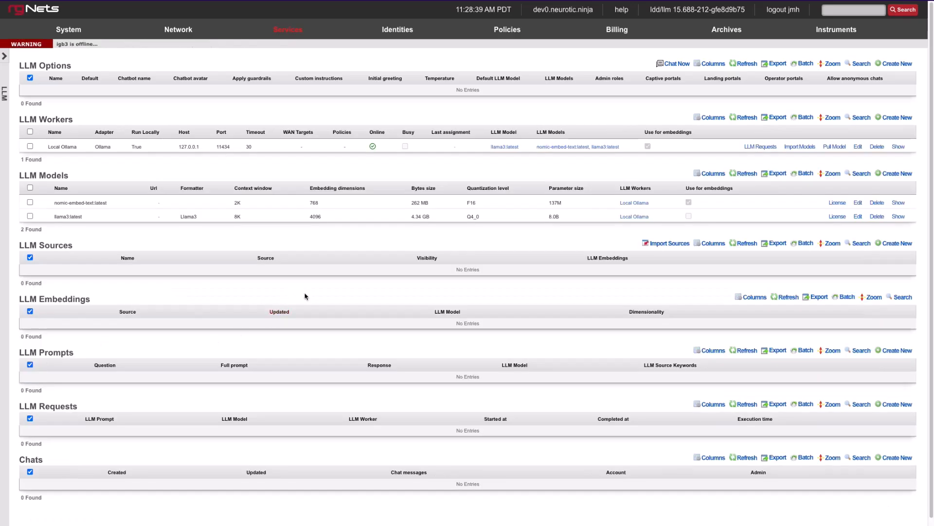
Start an LLM option named default, marked as default, with llama3:latest as default model and both nomic-embed-text:latest and llama3:latest enabled
left_click(908, 65)
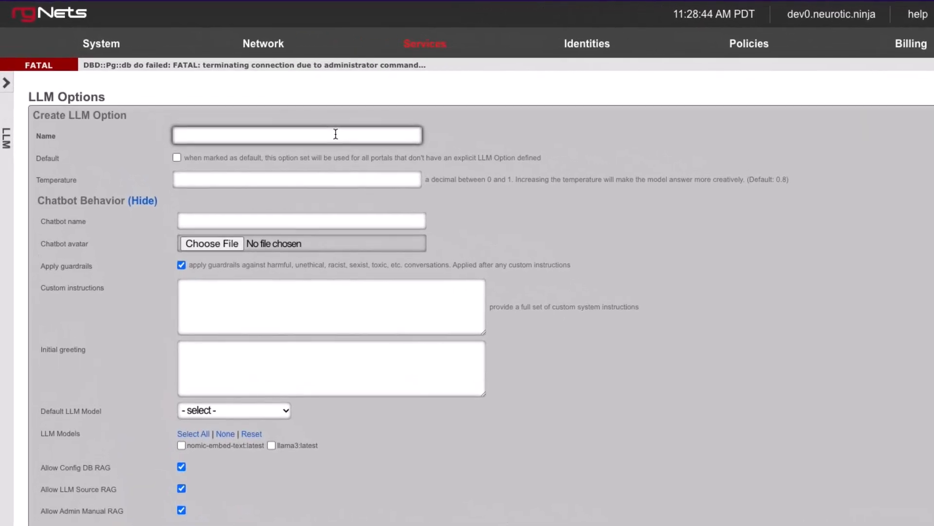
type("default")
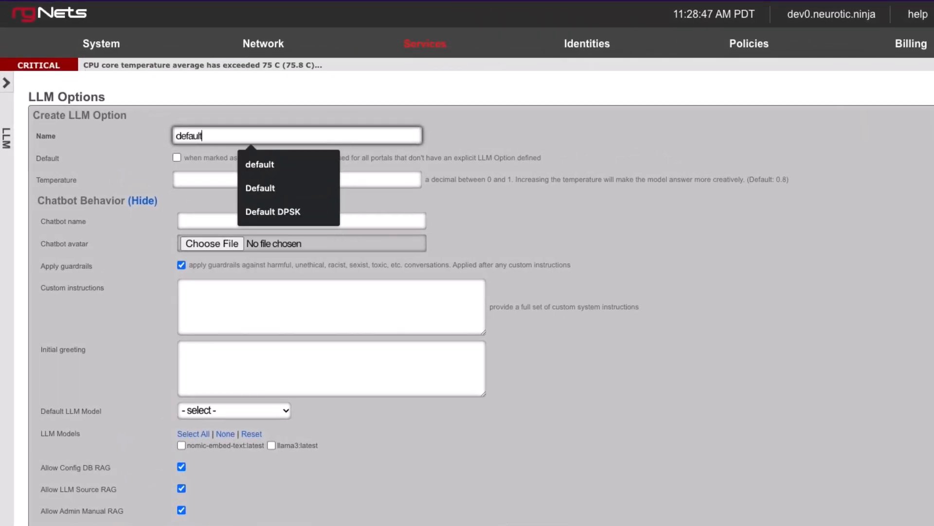
left_click(507, 154)
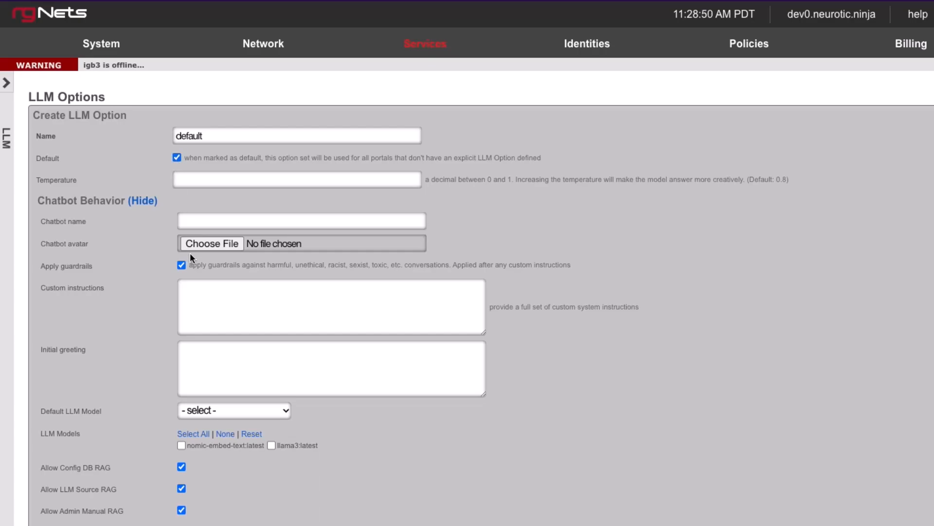
left_click(215, 410)
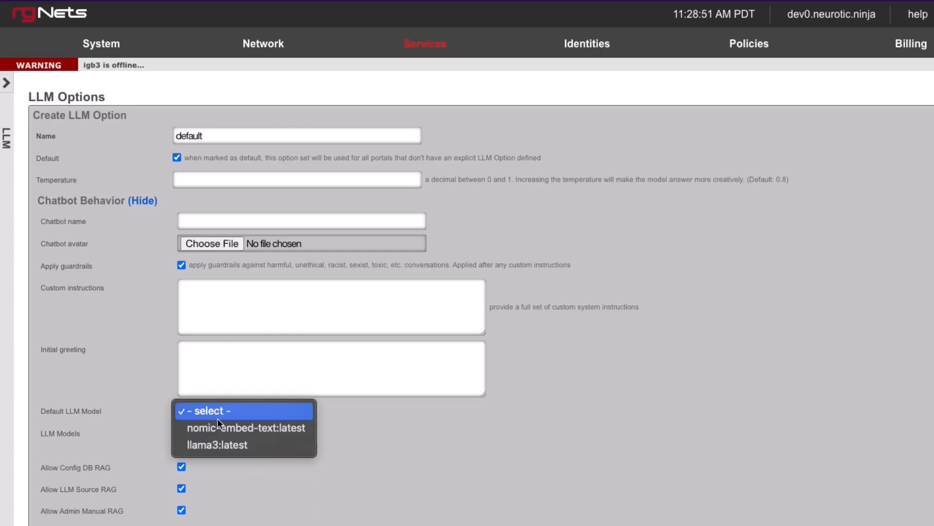
left_click(224, 451)
left_click(224, 448)
left_click(308, 448)
Assign the Super User and RG Nets admin roles to the new LLM option and create it
scroll(188, 370, "down", 4)
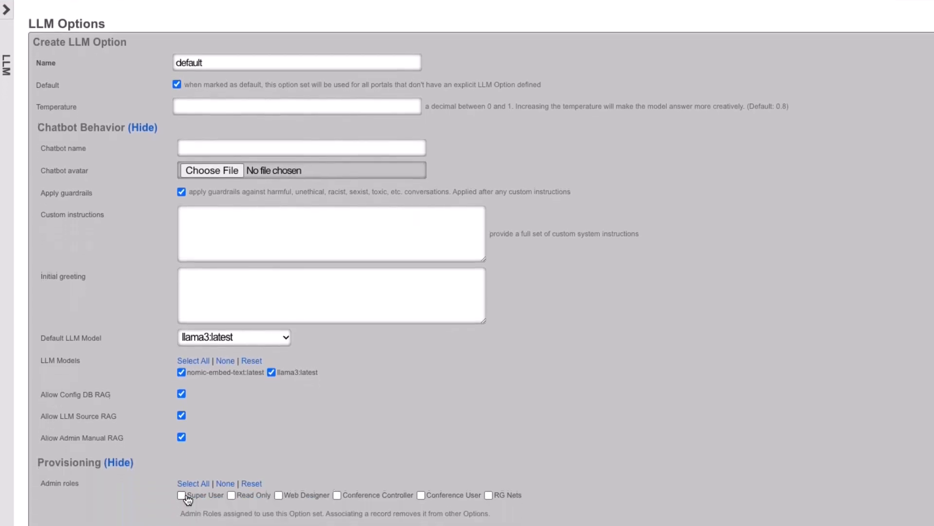
scroll(188, 371, "down", 1)
left_click(182, 310)
left_click(508, 311)
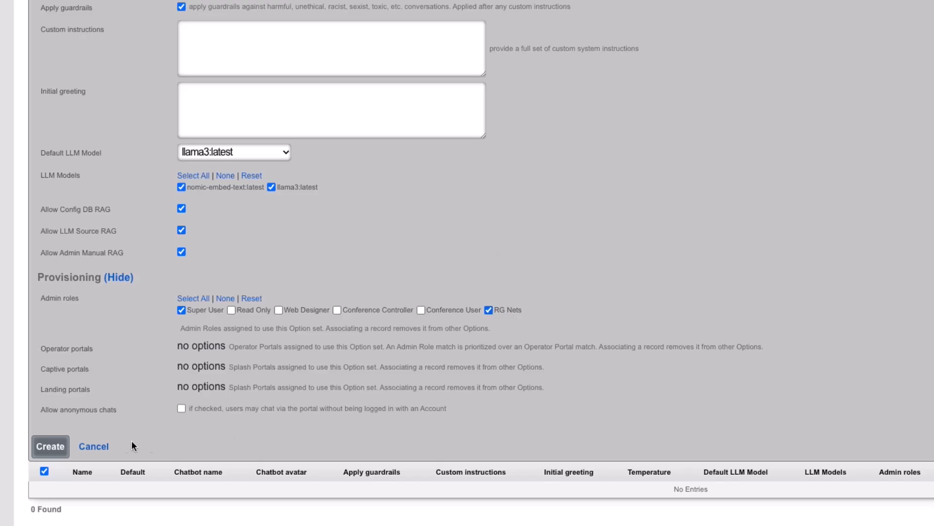
left_click(67, 449)
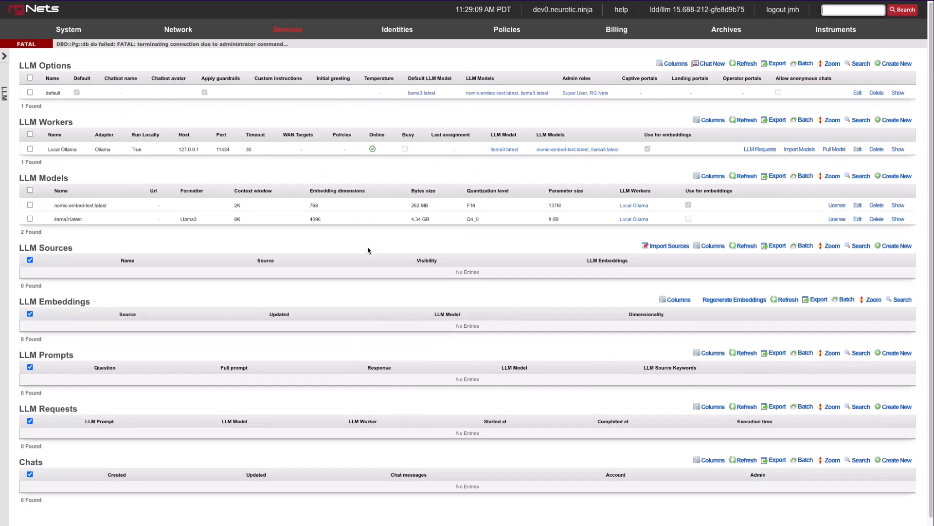
Regenerate the LLM embeddings, and refresh their list to check how many were generated
left_click(735, 300)
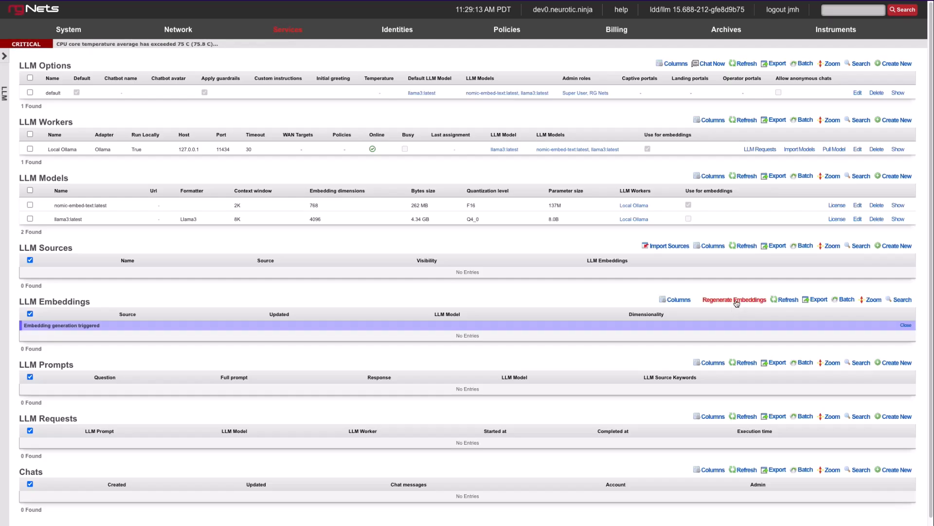
left_click(788, 300)
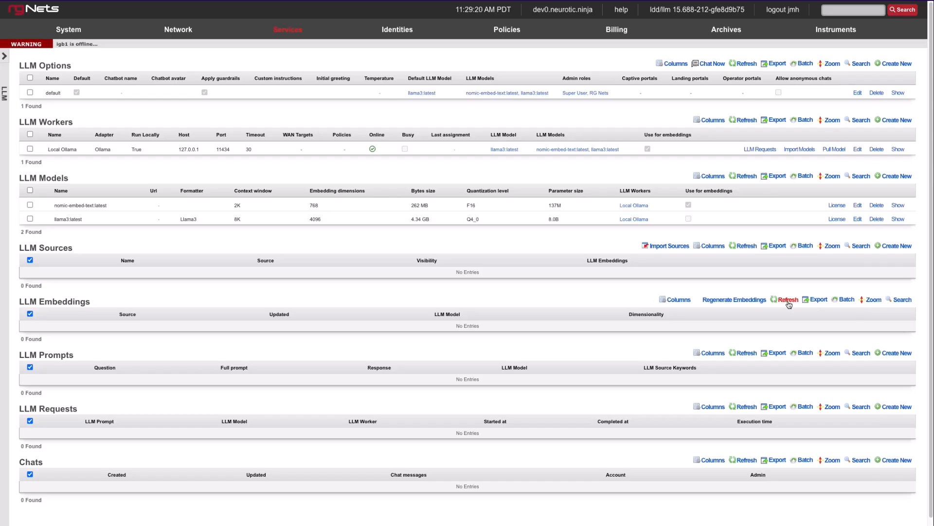
left_click(789, 300)
scroll(140, 360, "down", 3)
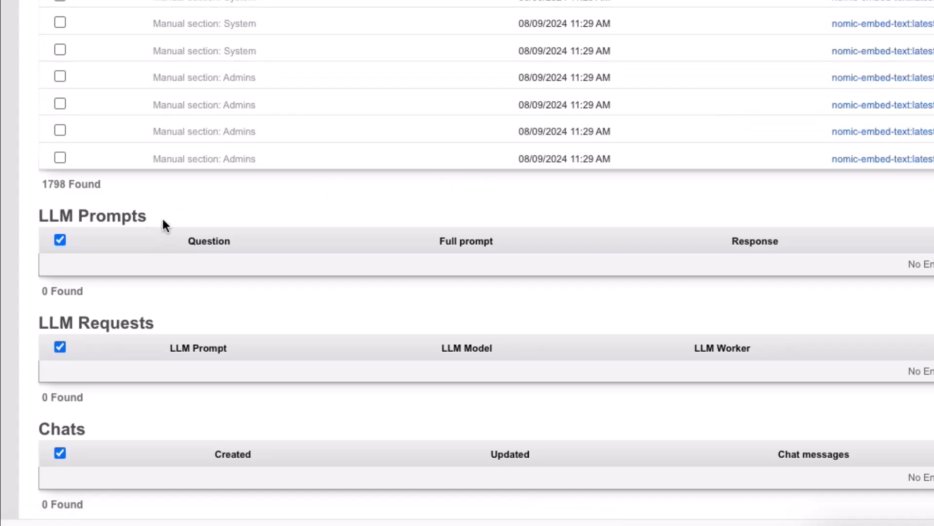
left_click_drag(42, 184, 68, 185)
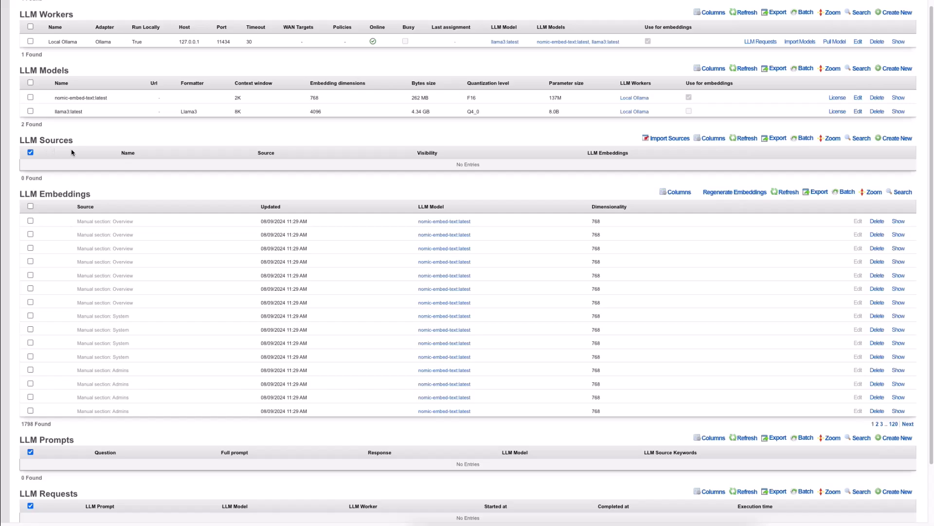
View the trash pickup schedule in the trash.txt text file and close the file
left_click_drag(933, 73, 431, 73)
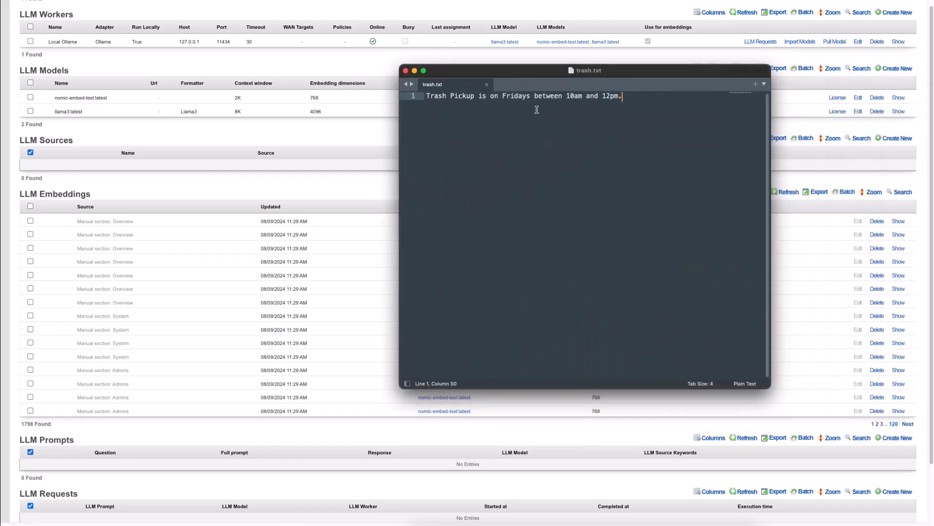
left_click(406, 71)
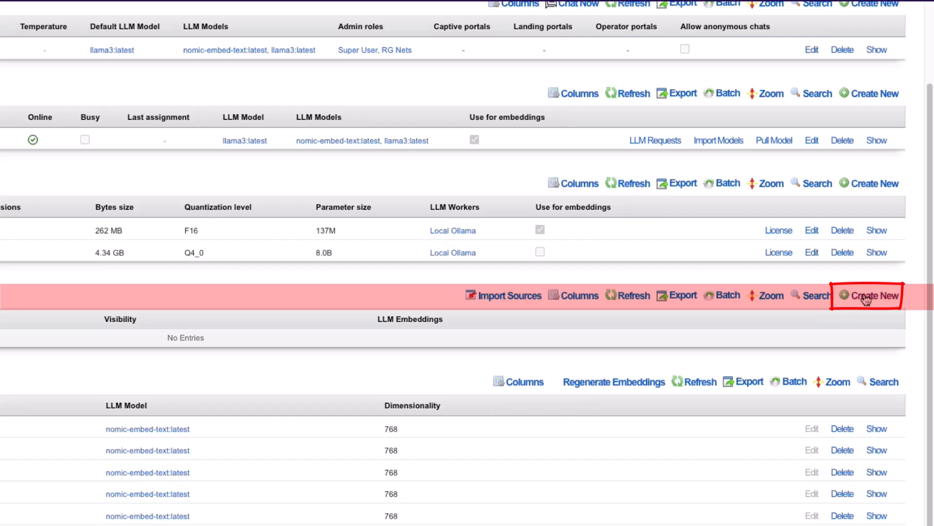
Create a new LLM source from the trash.txt file on the Desktop
left_click(865, 298)
left_click(138, 182)
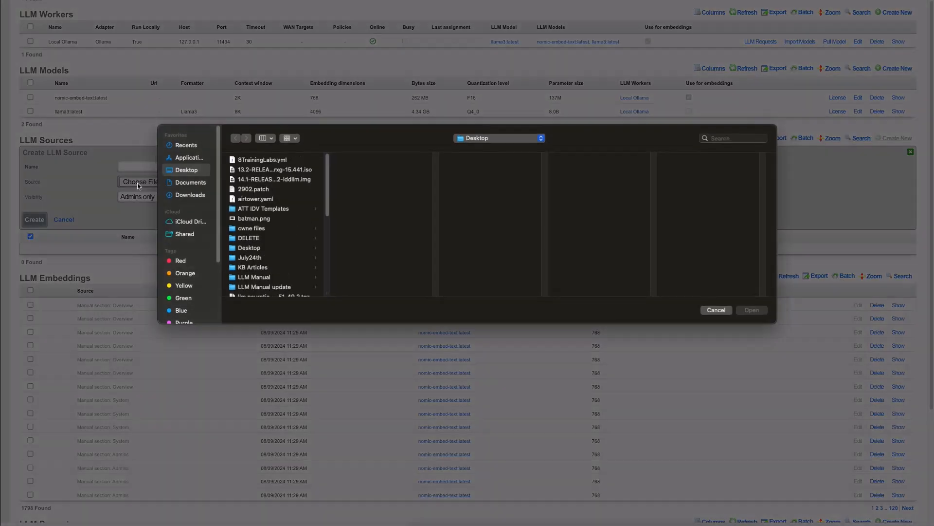
scroll(275, 243, "down", 10)
double_click(253, 238)
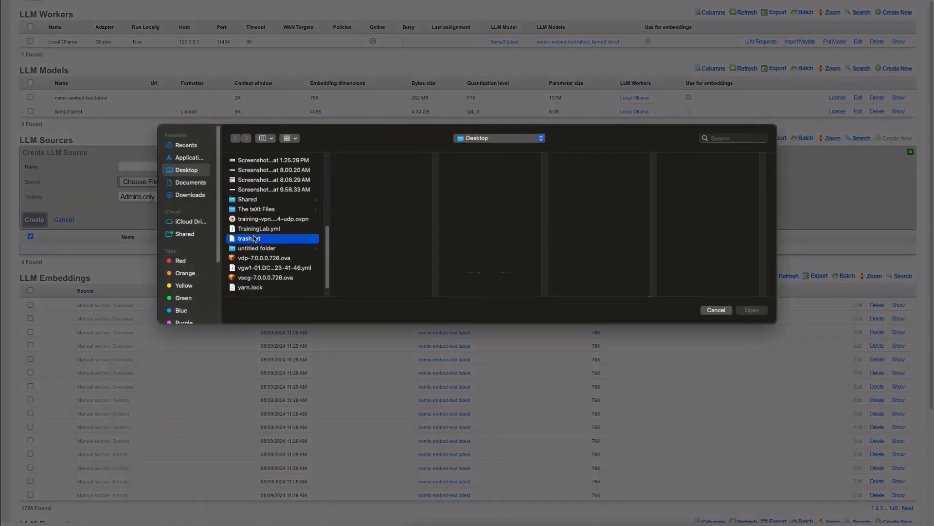
left_click(40, 223)
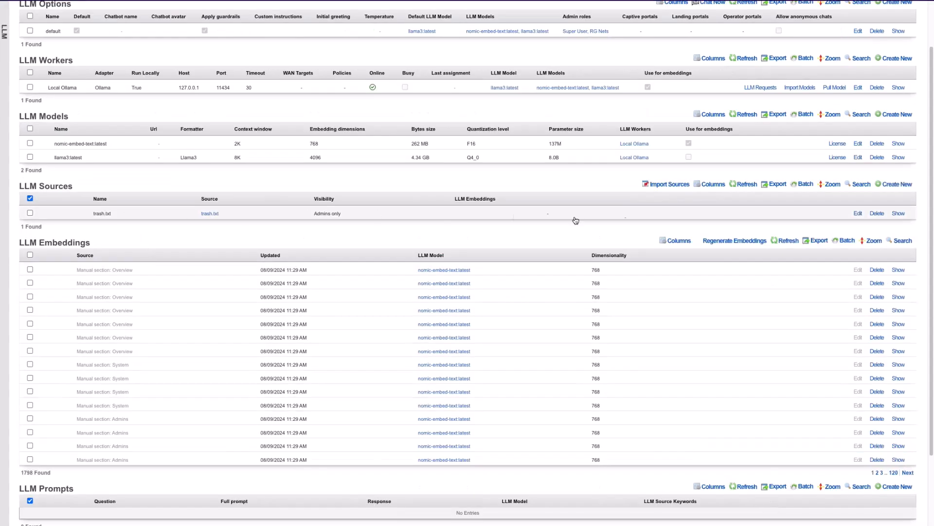
Refresh the LLM embeddings and check the end of the list for an entry from the trash.txt source
left_click(787, 241)
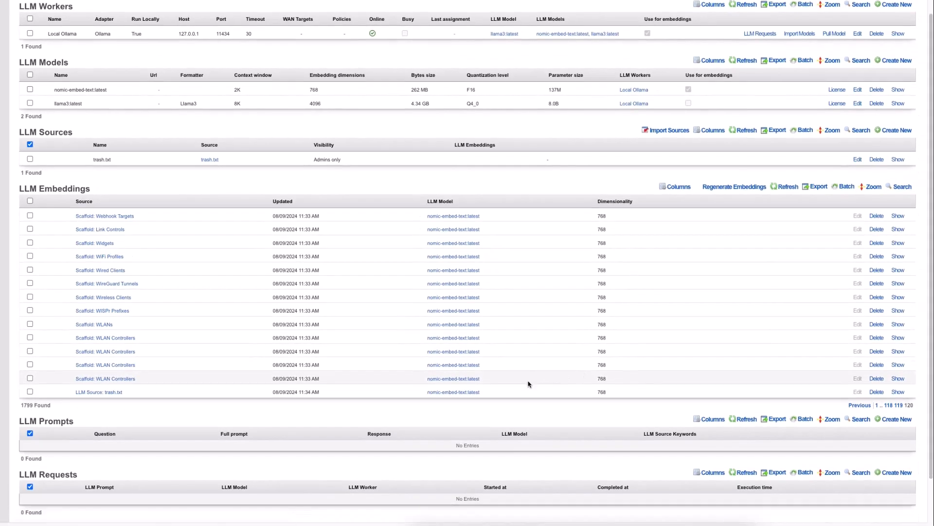
scroll(528, 384, "down", 1)
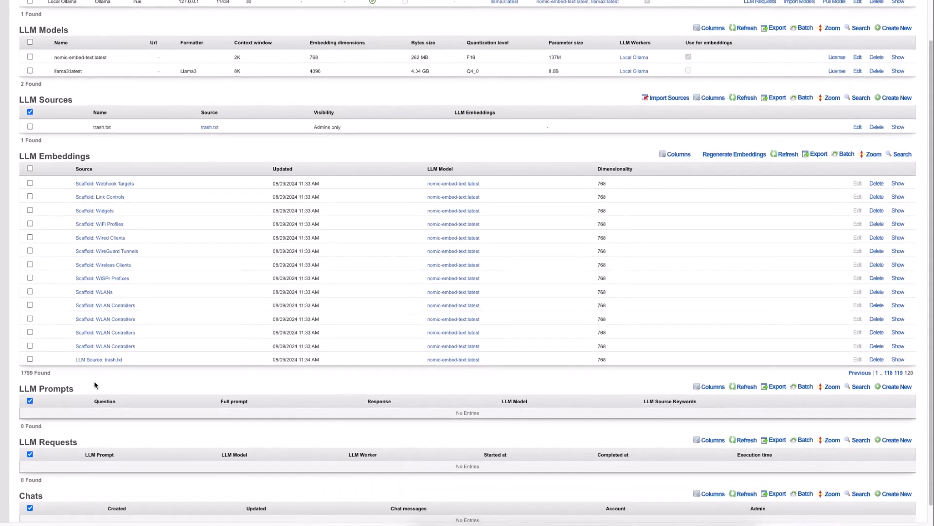
left_click_drag(74, 360, 139, 365)
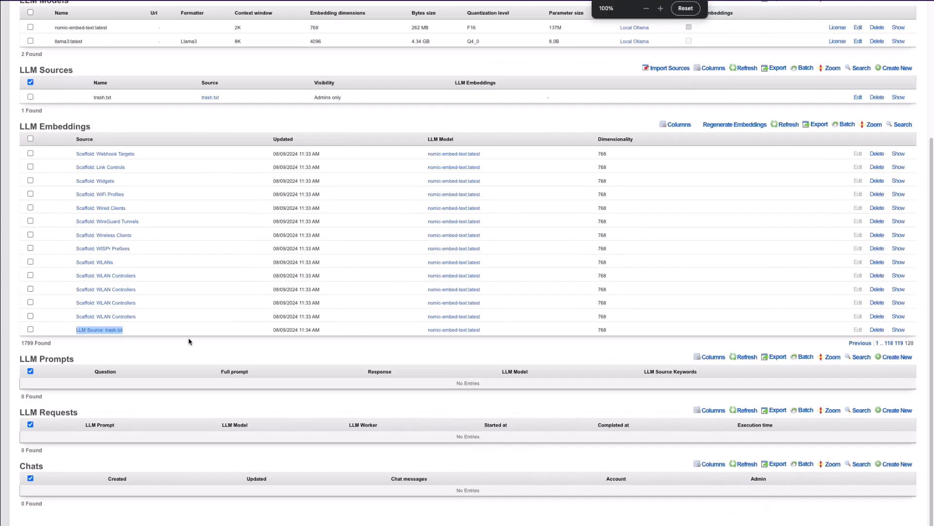
Start a chat with the default LLM option and ask "What is the rXg?" and "When is trash pickup?"
scroll(267, 296, "up", 5)
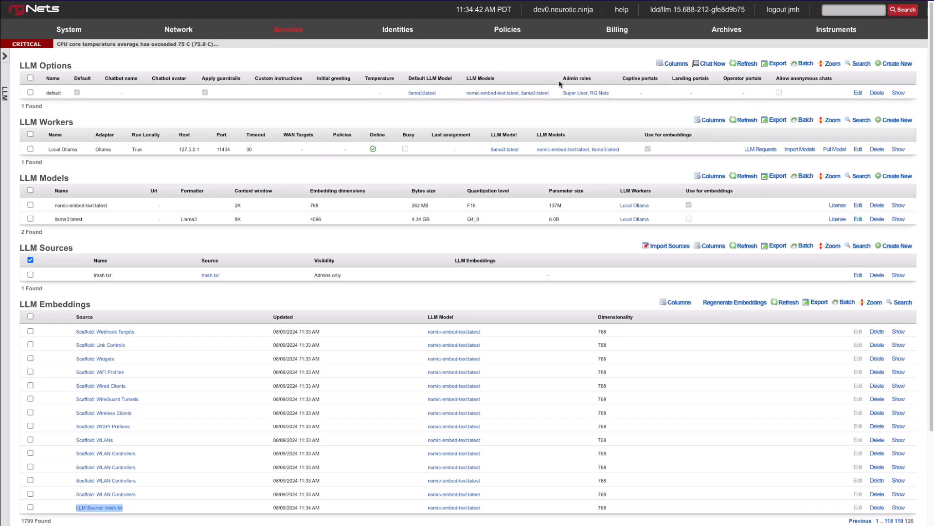
left_click(594, 58)
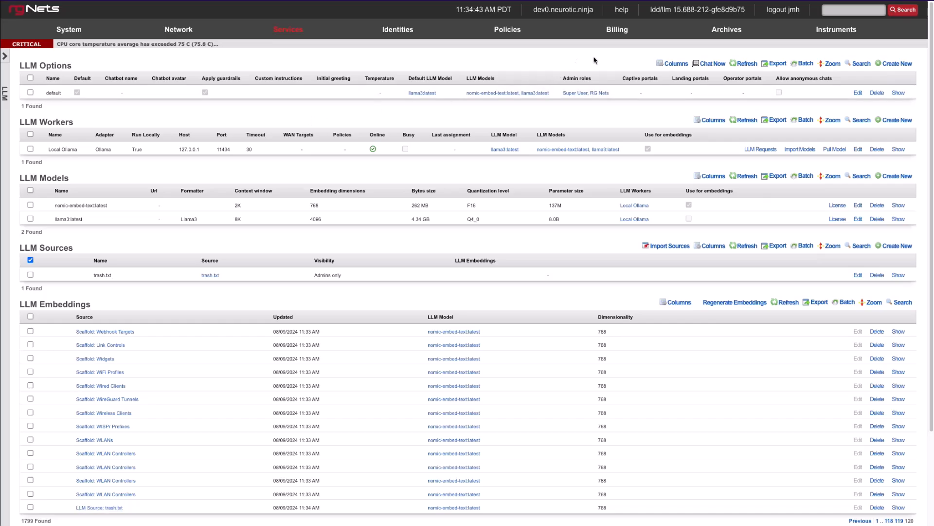
left_click(711, 63)
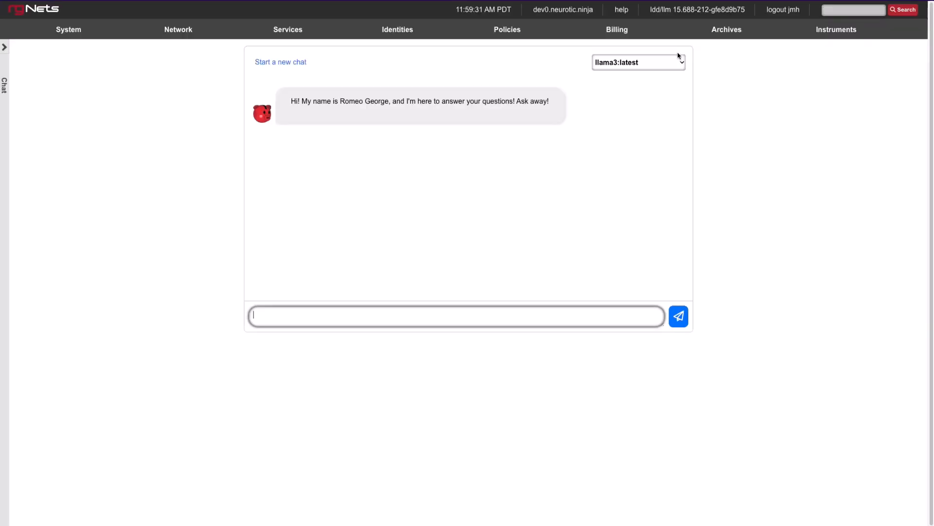
type("?")
key("Return")
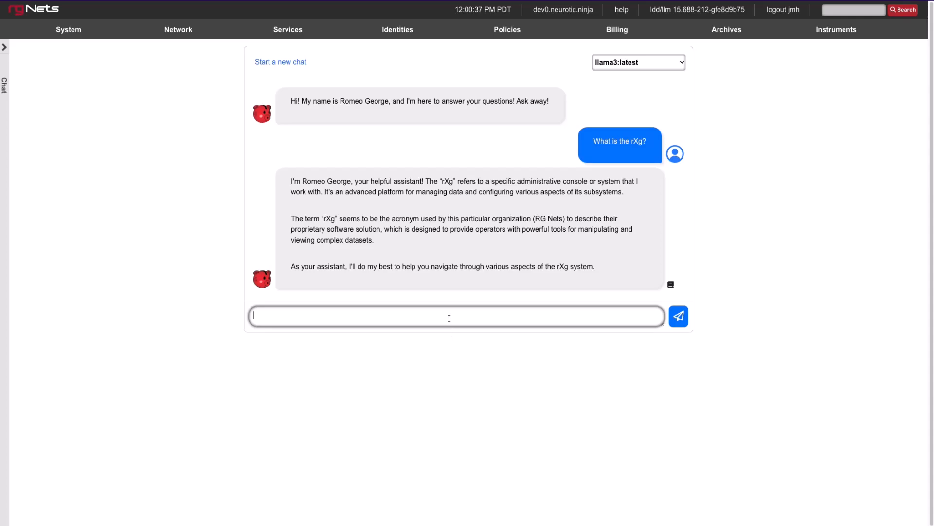
type("pickup?")
key("Return")
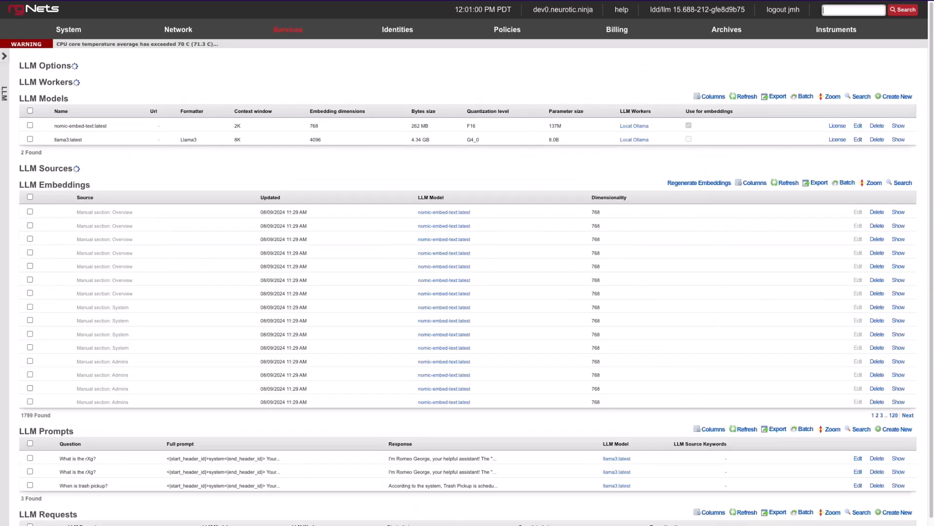
Review the logged LLM prompts, requests and chats, view the messages of the 12:00 PM chat, and close them
scroll(97, 365, "down", 10)
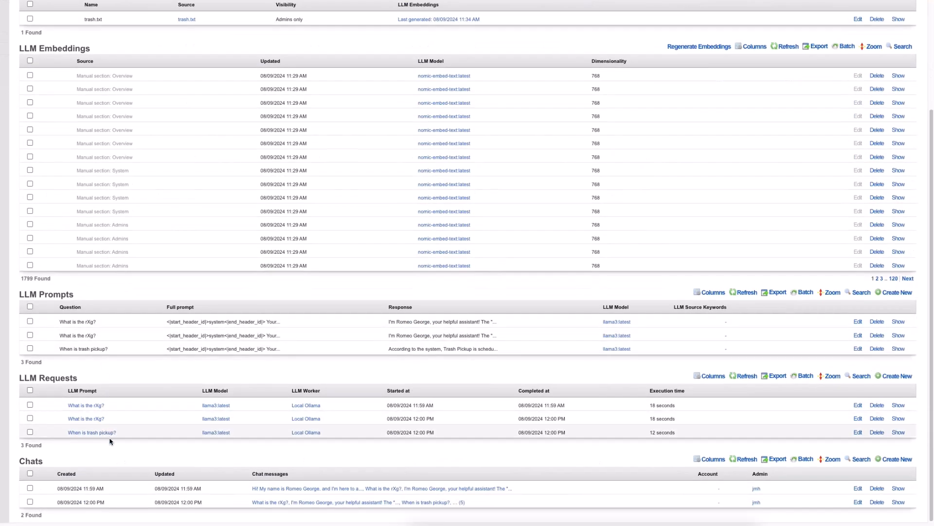
left_click(302, 502)
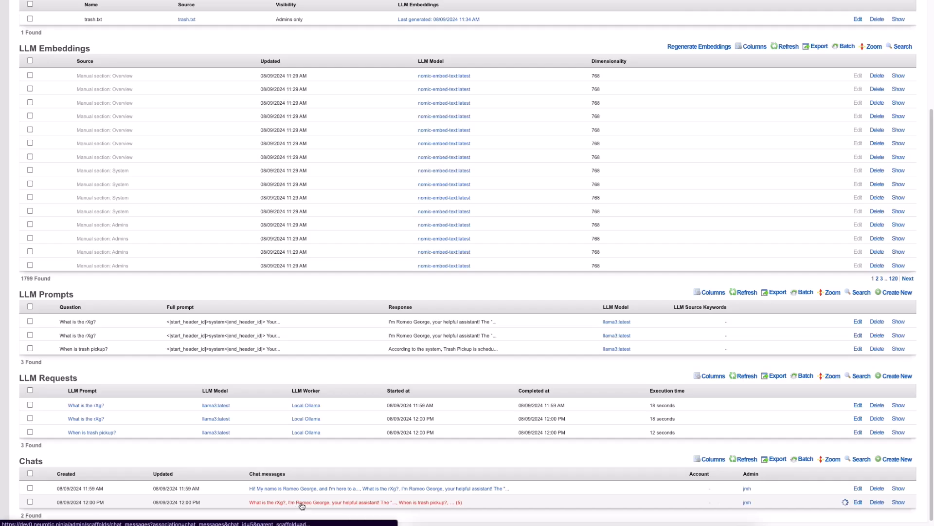
scroll(344, 411, "down", 3)
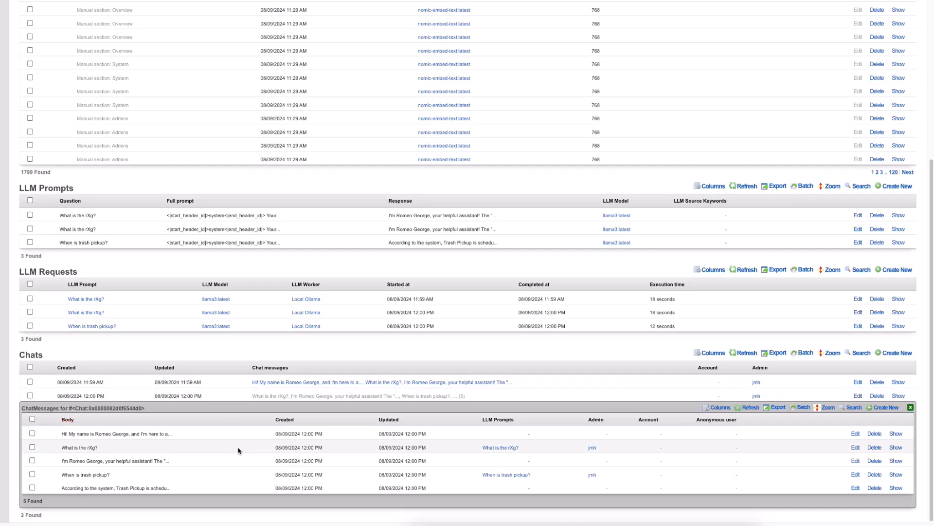
left_click(910, 407)
scroll(760, 383, "up", 5)
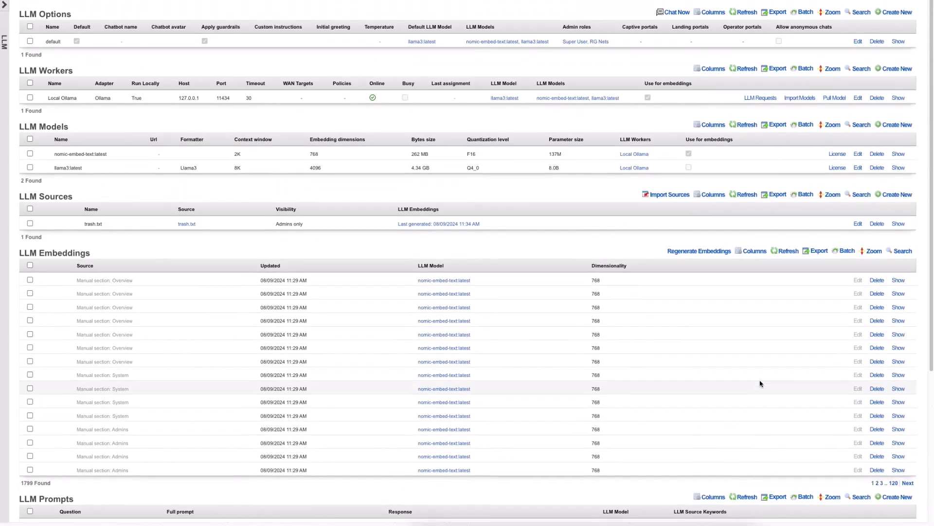